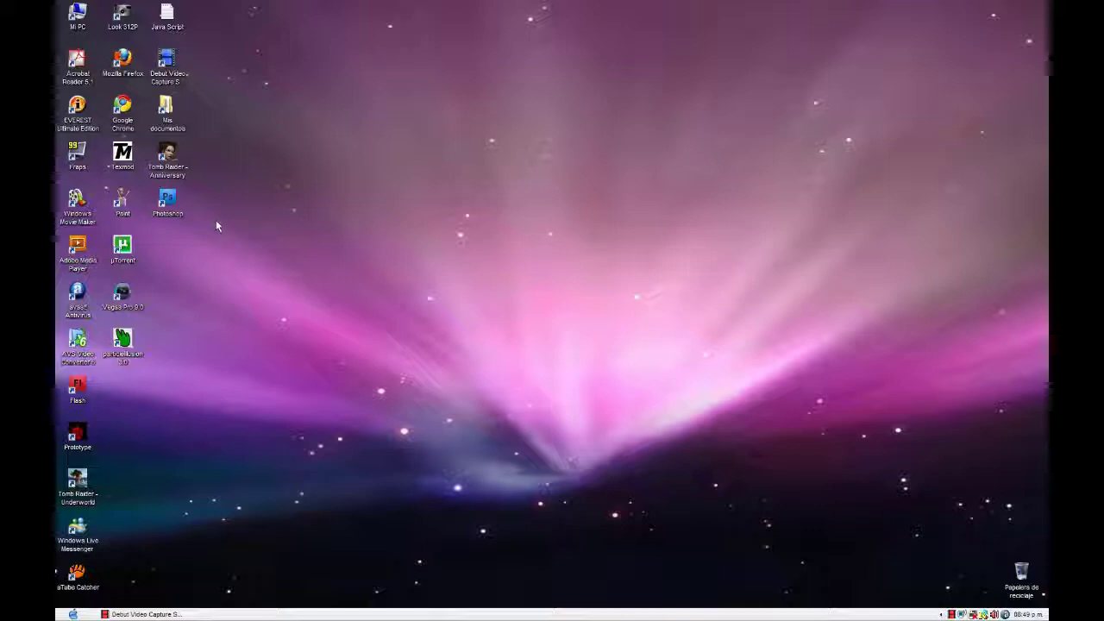
Open Google Chrome and load the Google home page
double_click(123, 108)
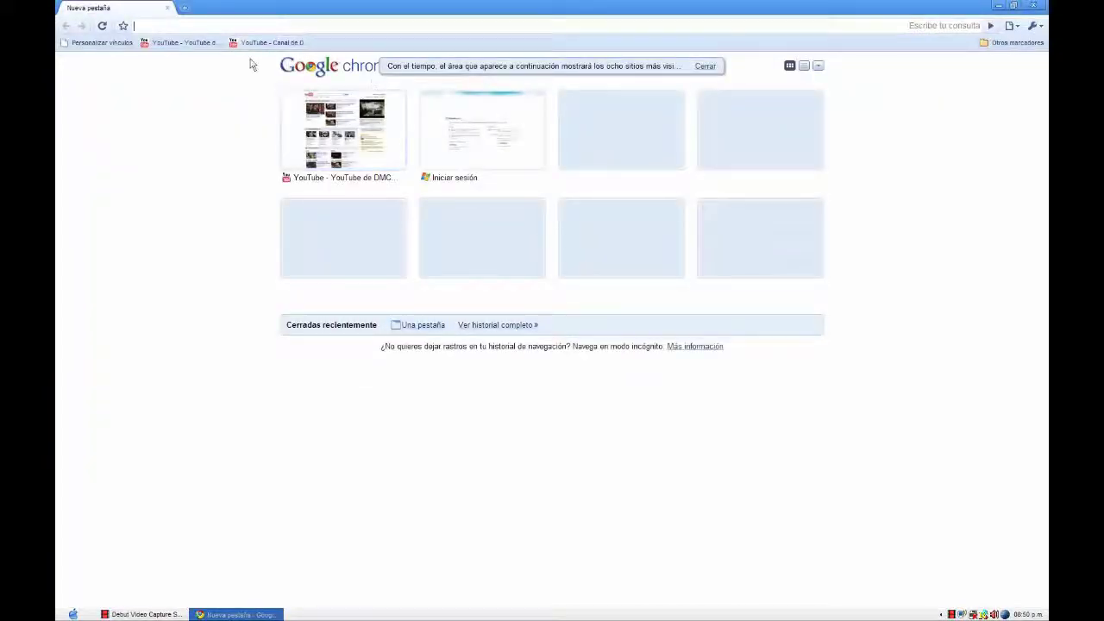
type("w")
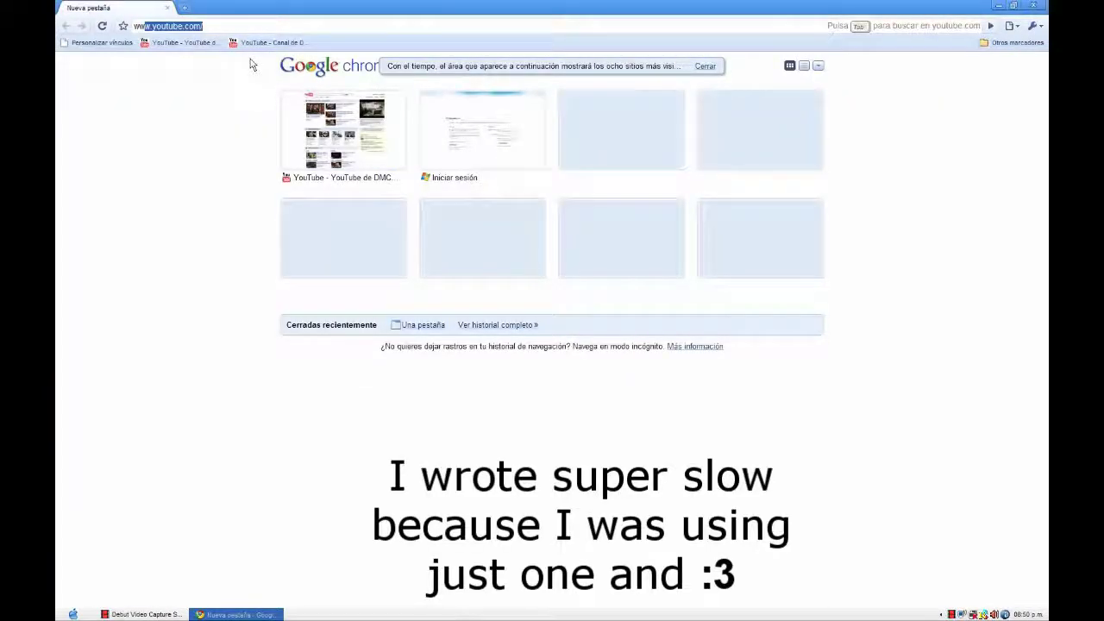
type("ww.goog")
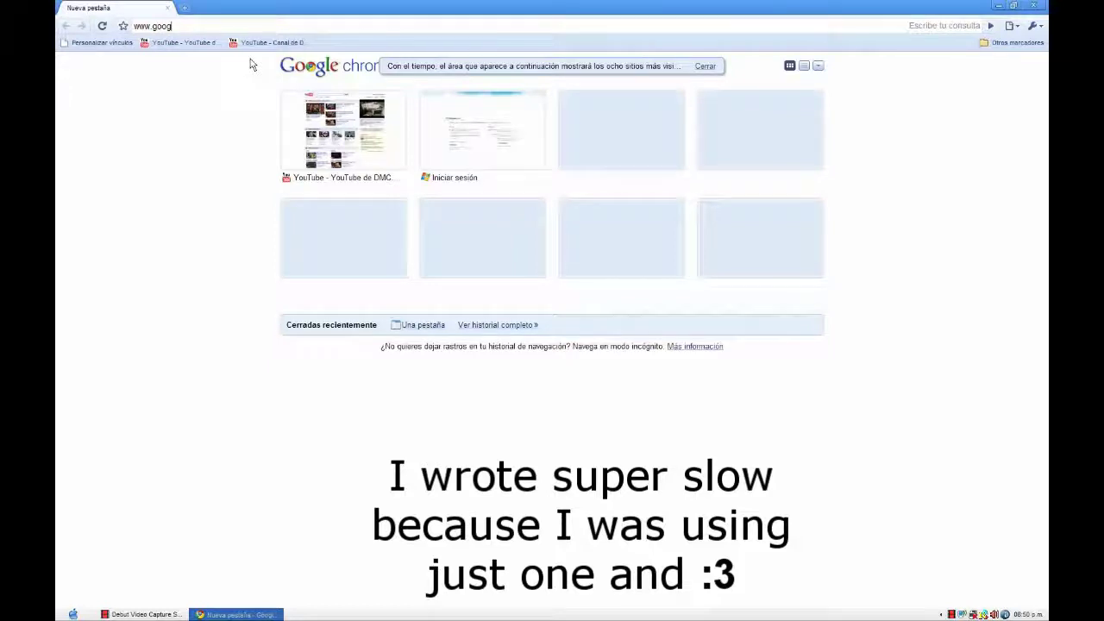
type("le")
key("Return")
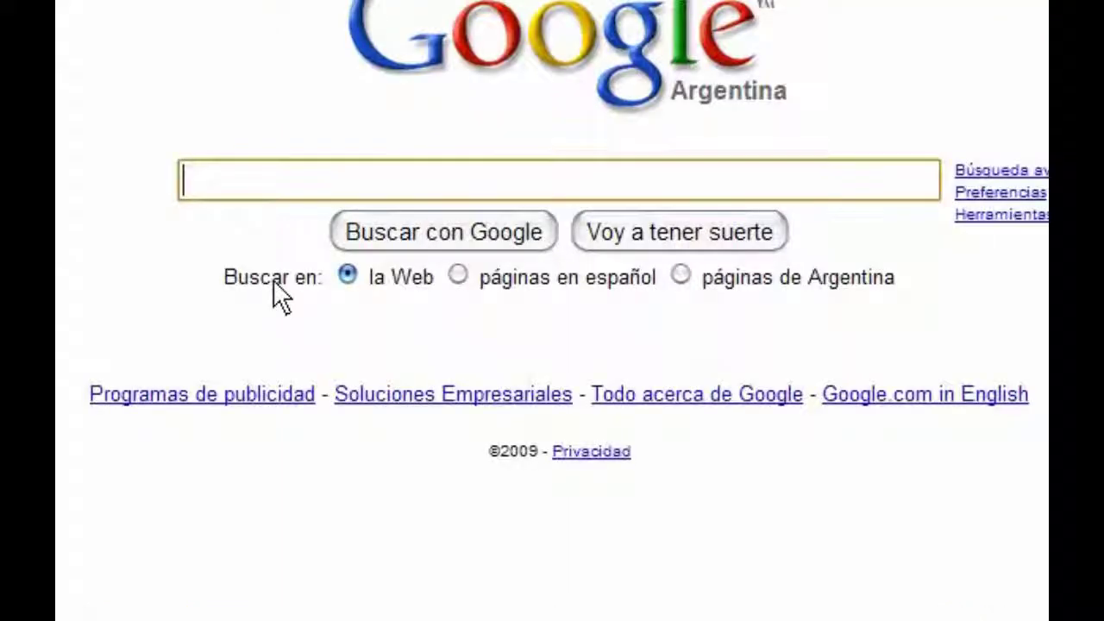
Search Google for "utorrent download" and open the download page on utorrent.com
type("utor")
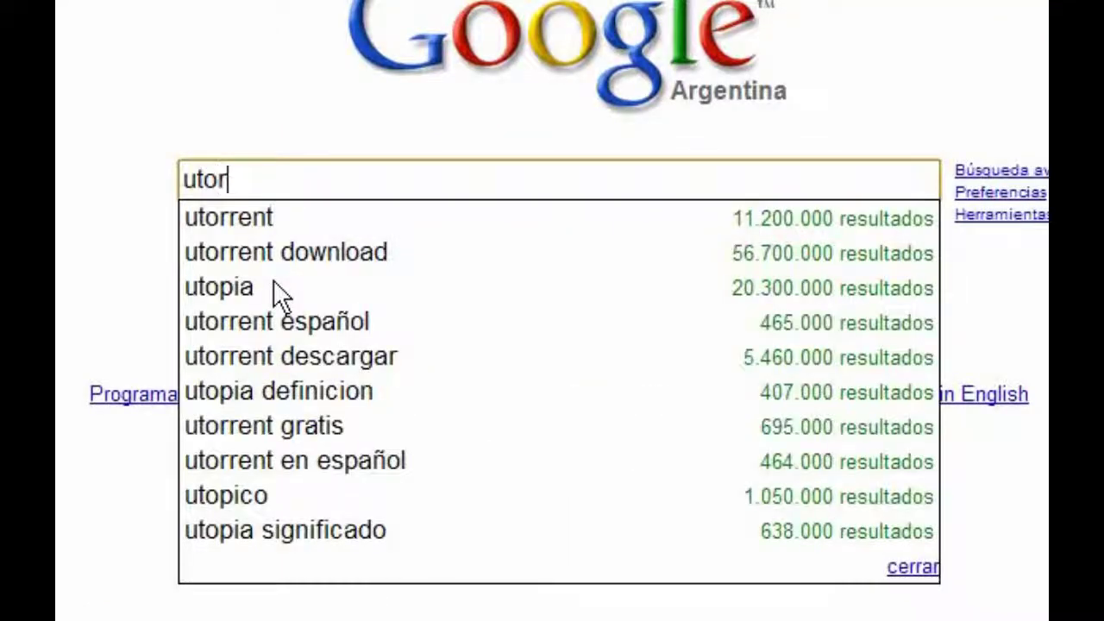
type("rent do")
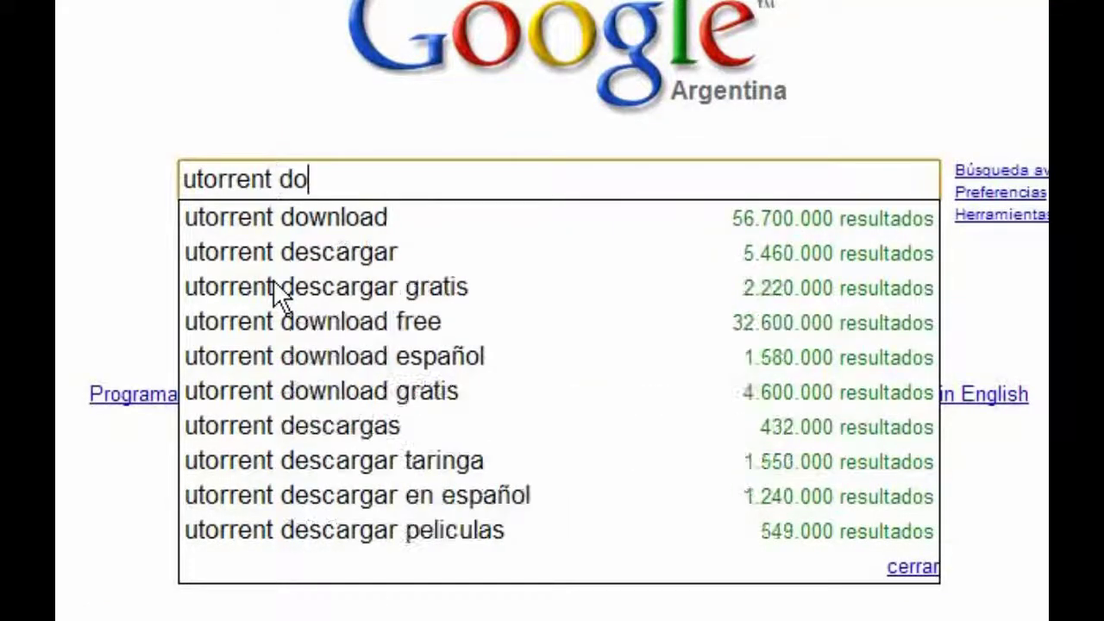
type("wnload")
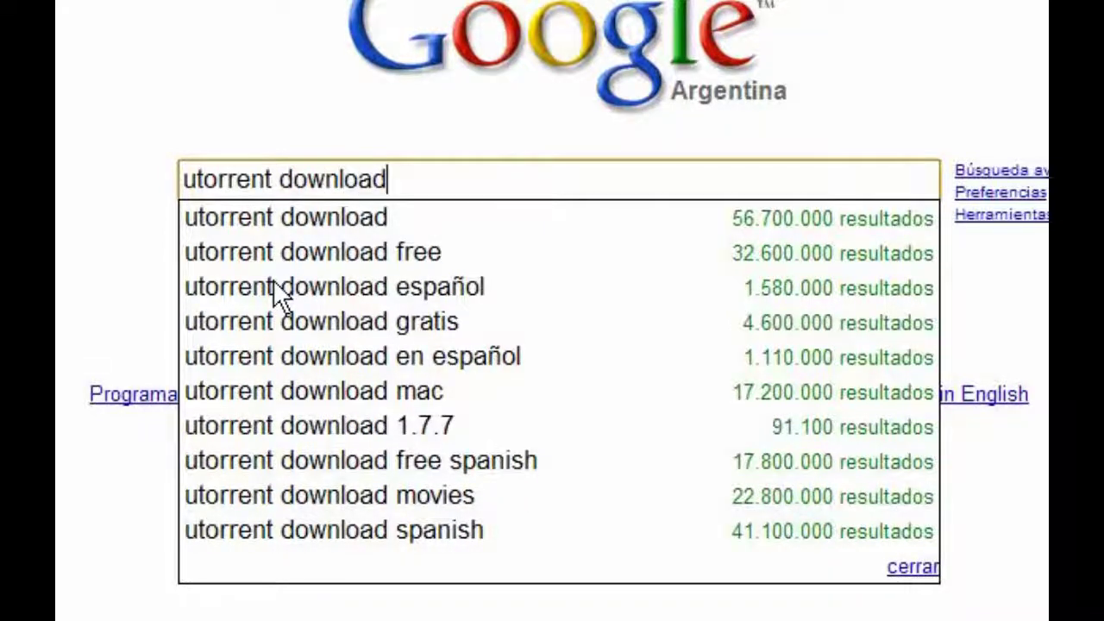
key("Return")
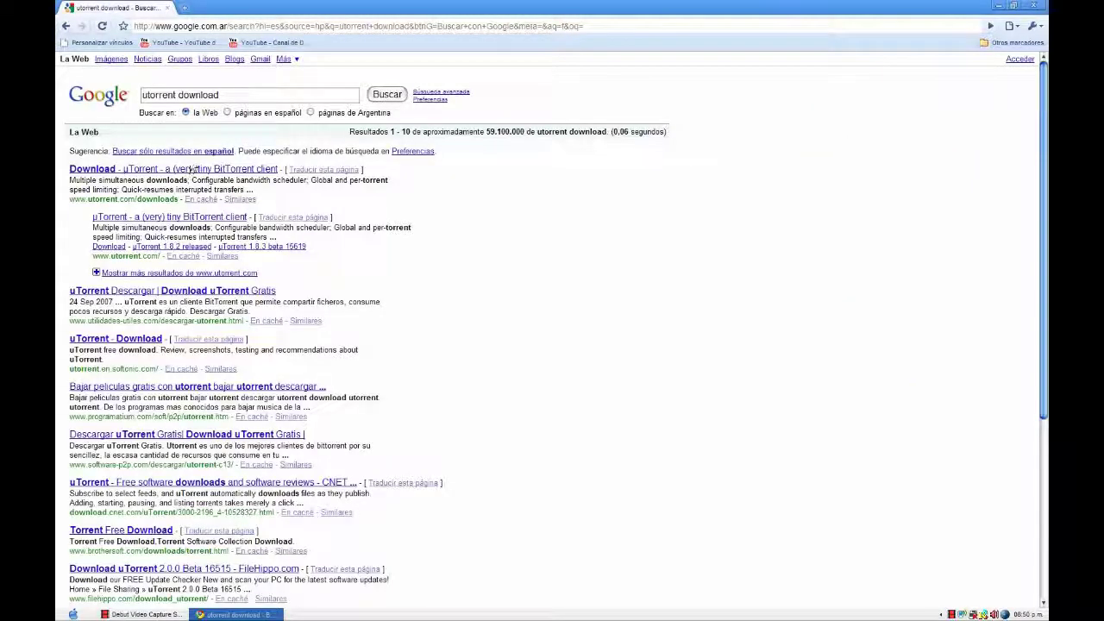
left_click(186, 170)
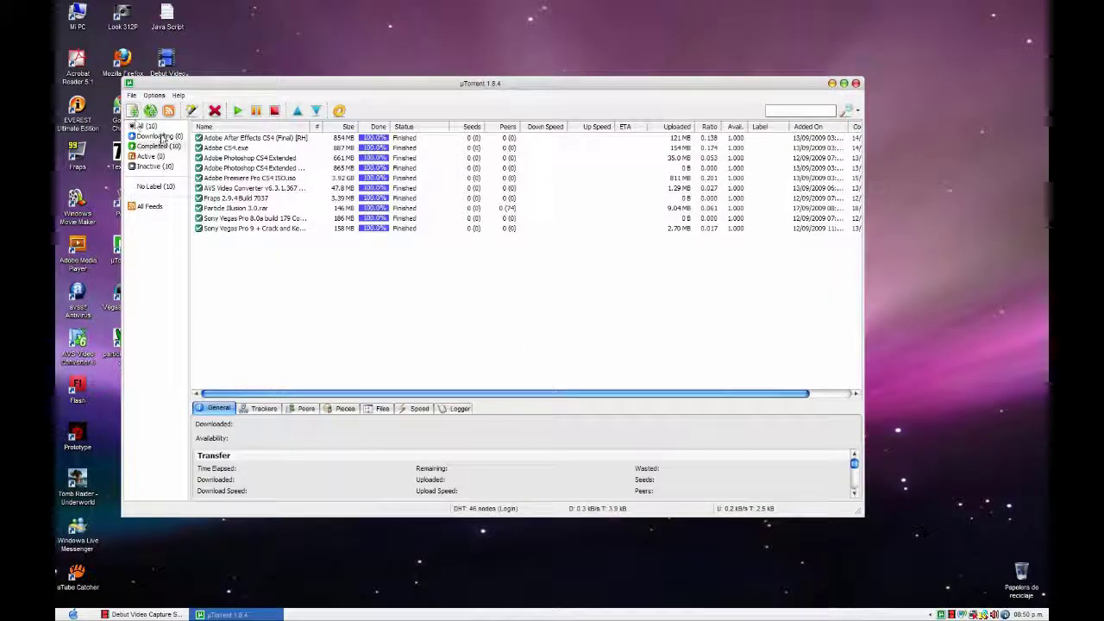
Show the list of downloading torrents in µTorrent and dismiss its window
left_click(160, 137)
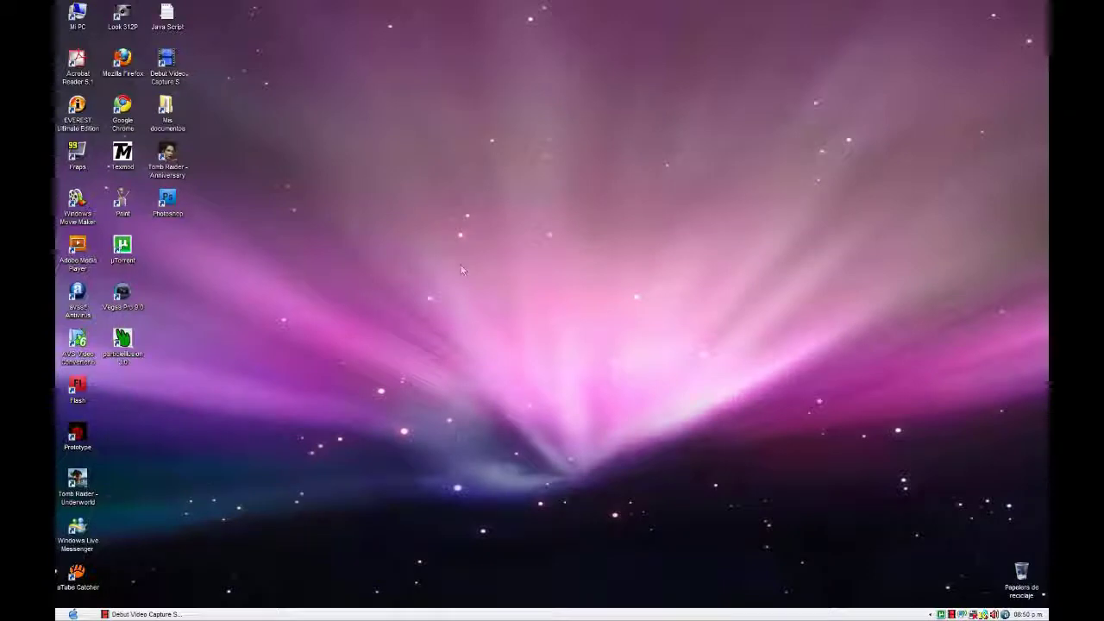
left_click(832, 84)
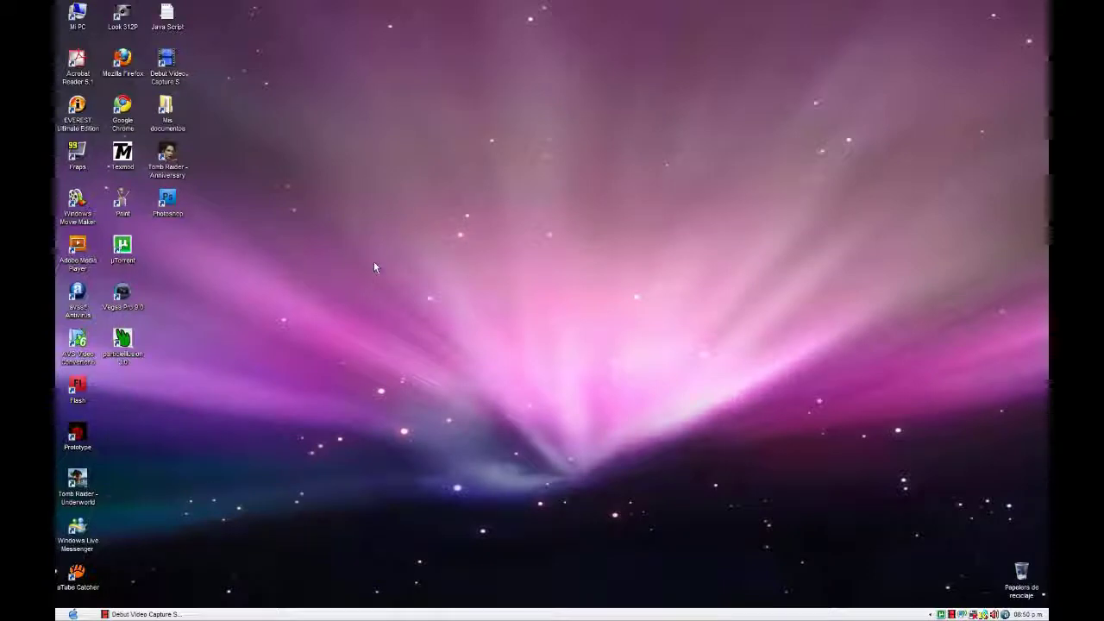
double_click(126, 105)
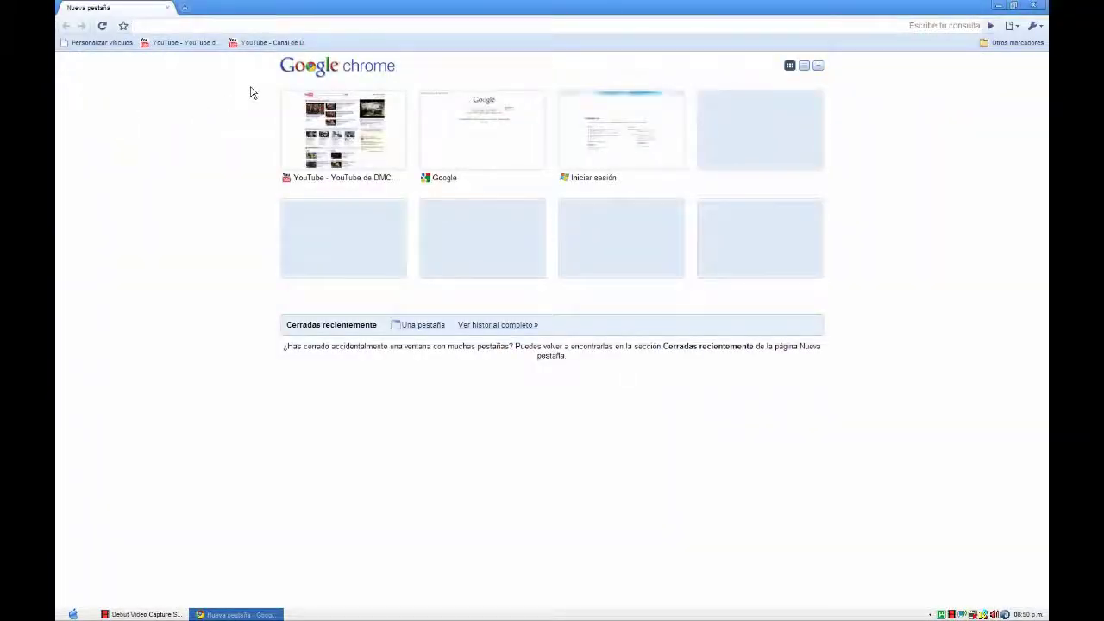
type("www.")
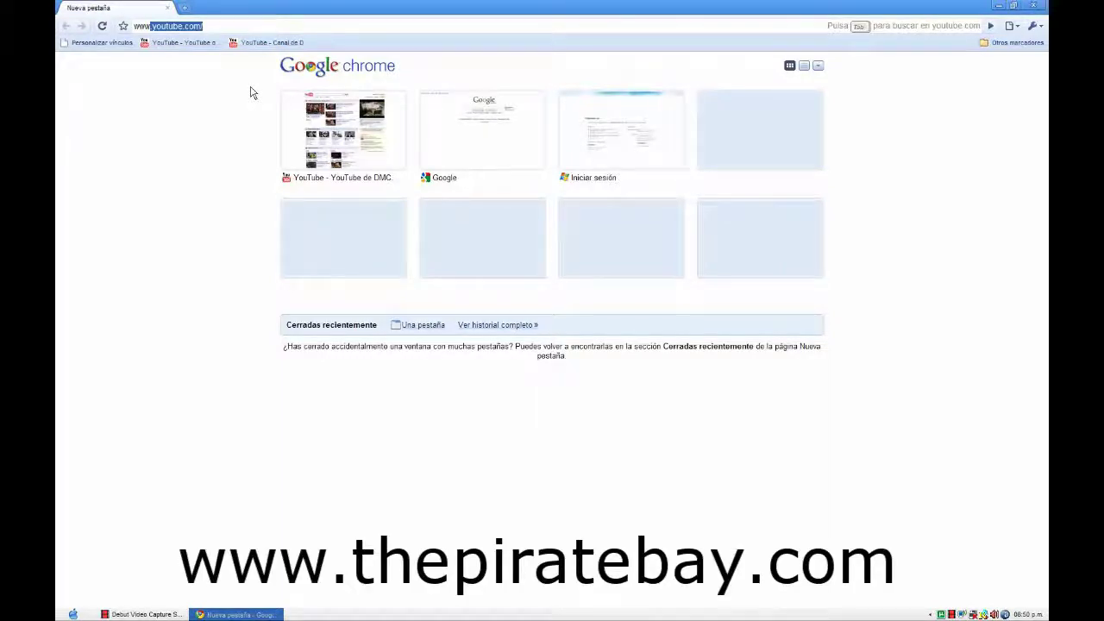
type("t")
type("h")
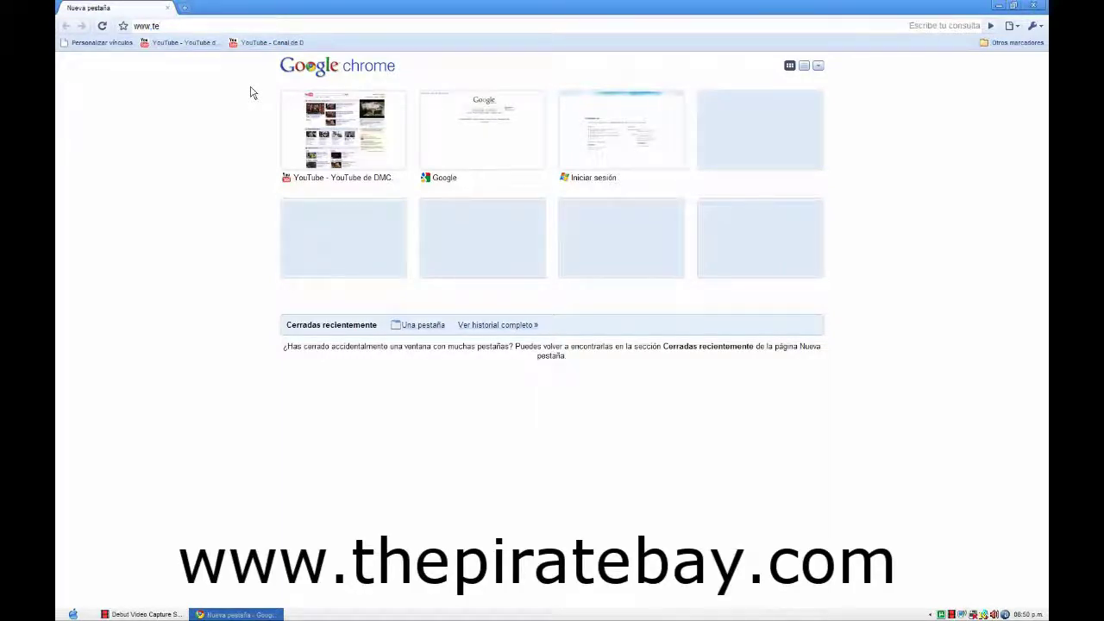
type("epiratebay")
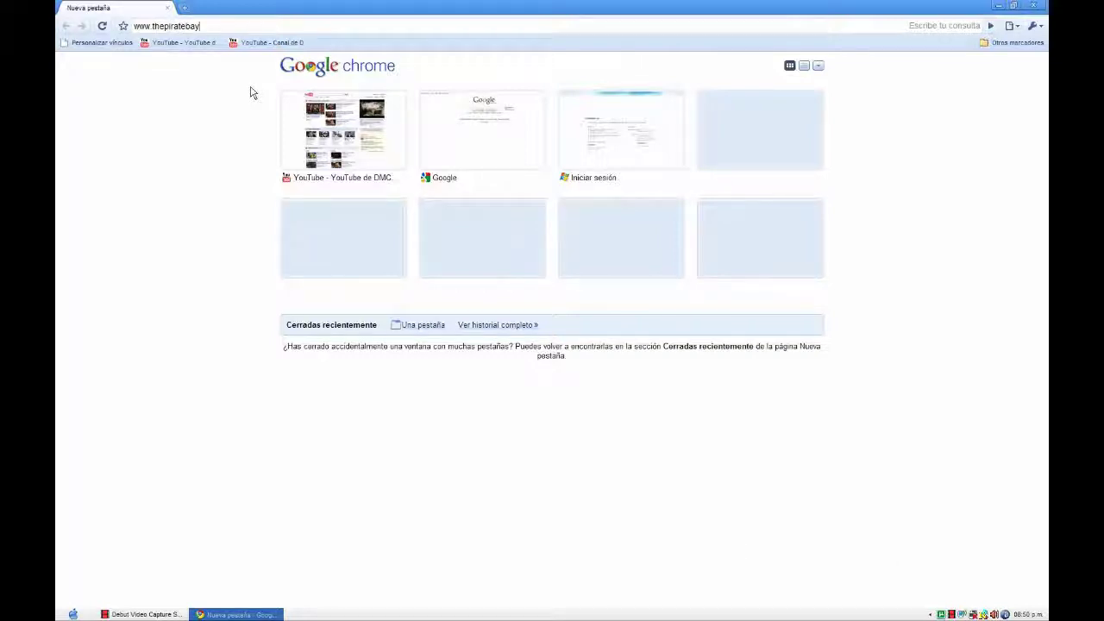
type(".com")
key("Return")
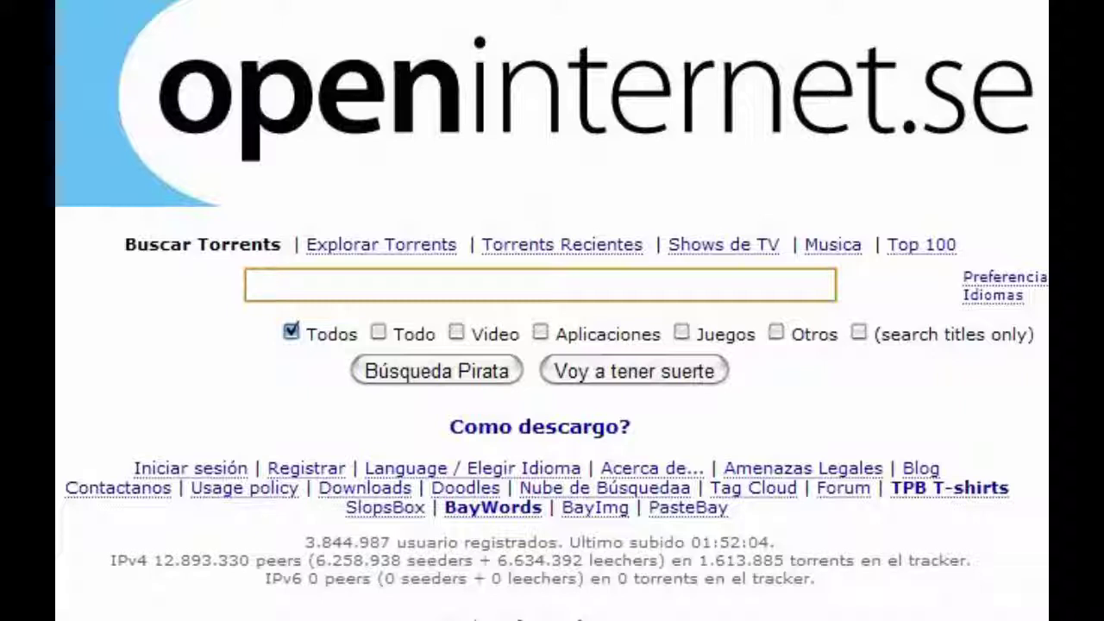
Search the torrent site for "fraps" and sort the results by seeders
type("raps")
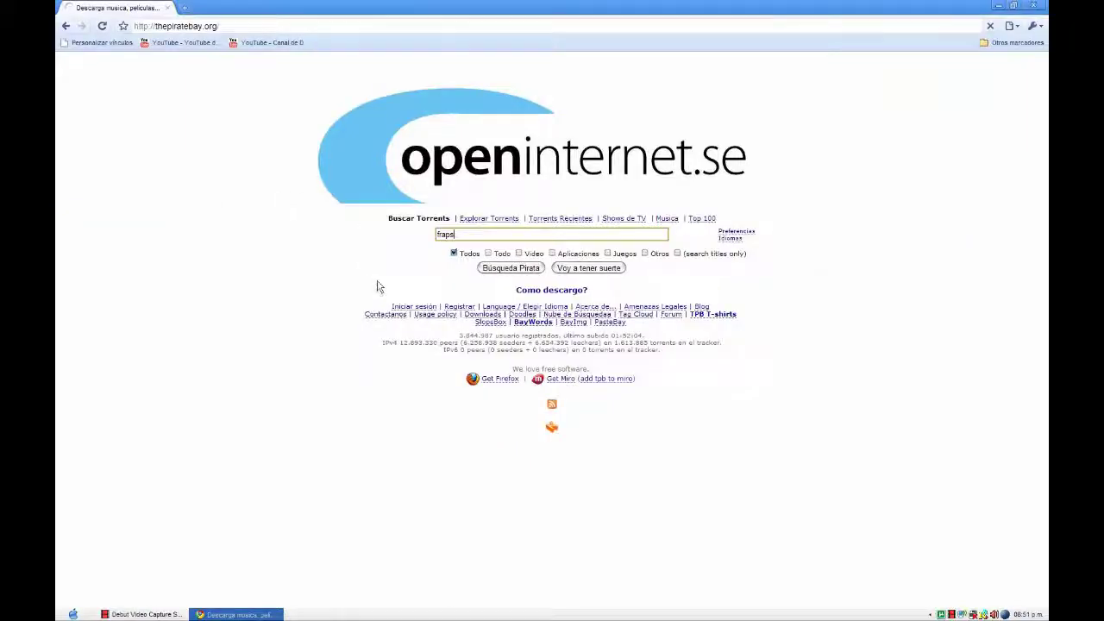
key("Return")
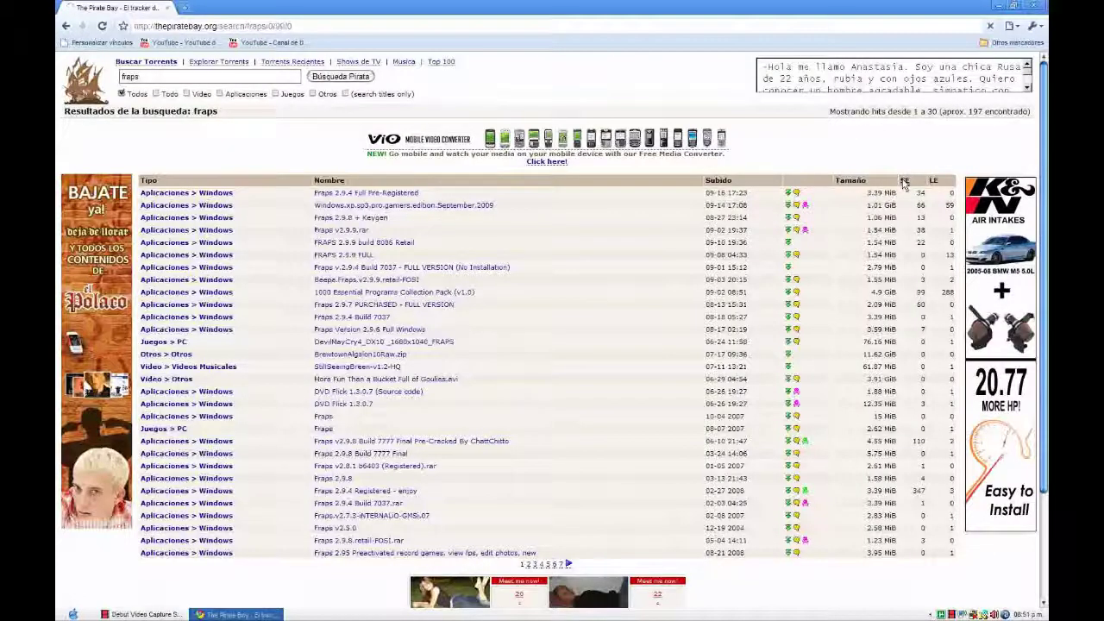
left_click(903, 181)
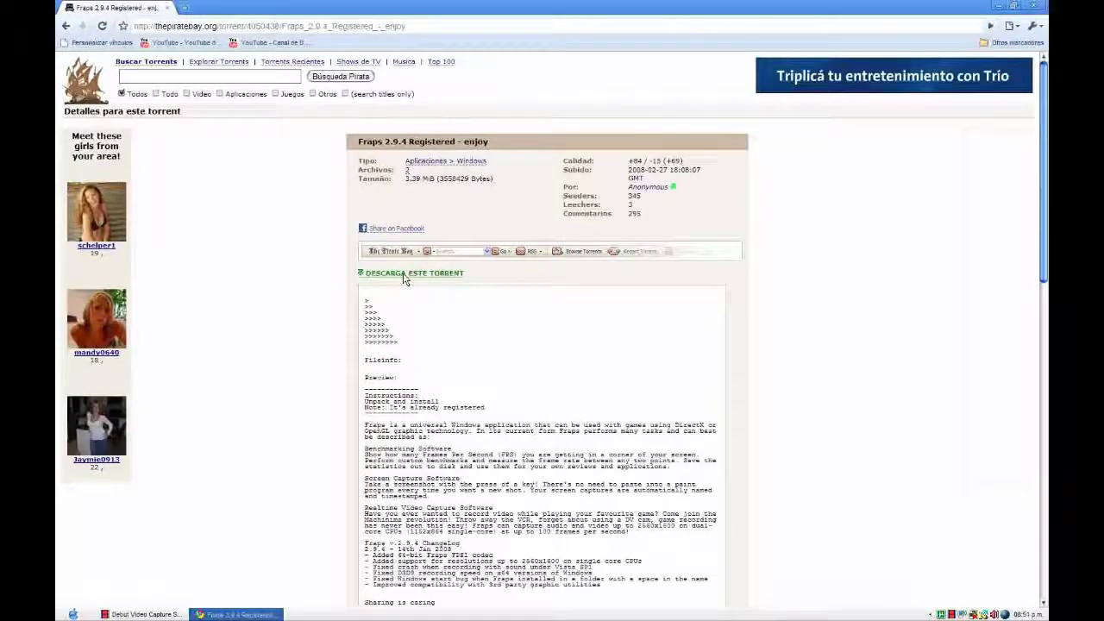
Download the torrent file for "Fraps 2.9.4 Registered - enjoy" and close the browser
left_click(402, 274)
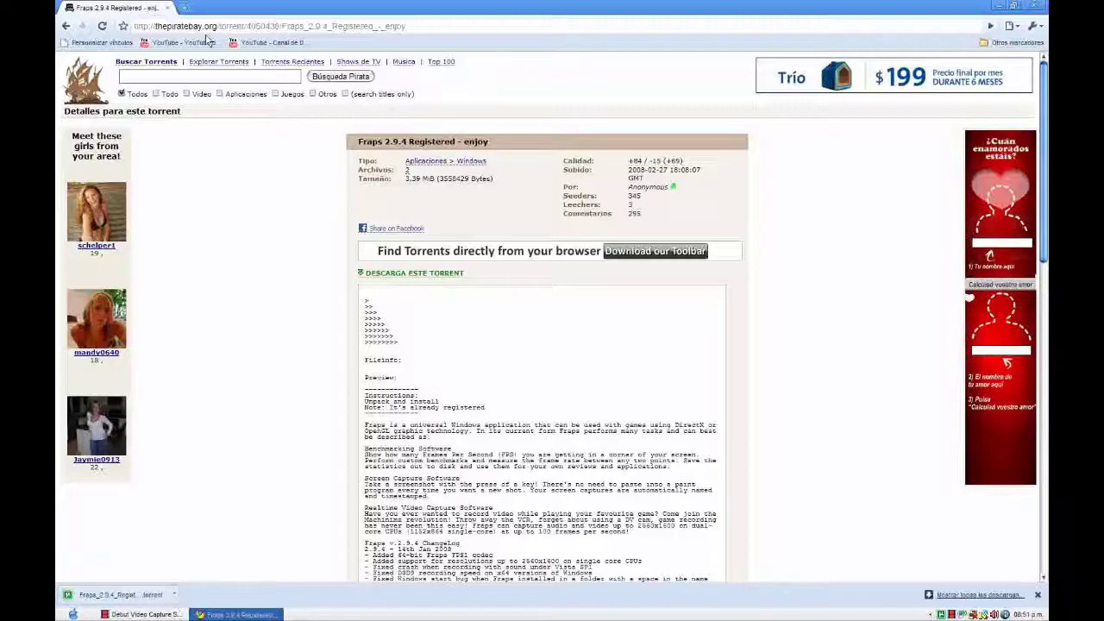
left_click(1034, 5)
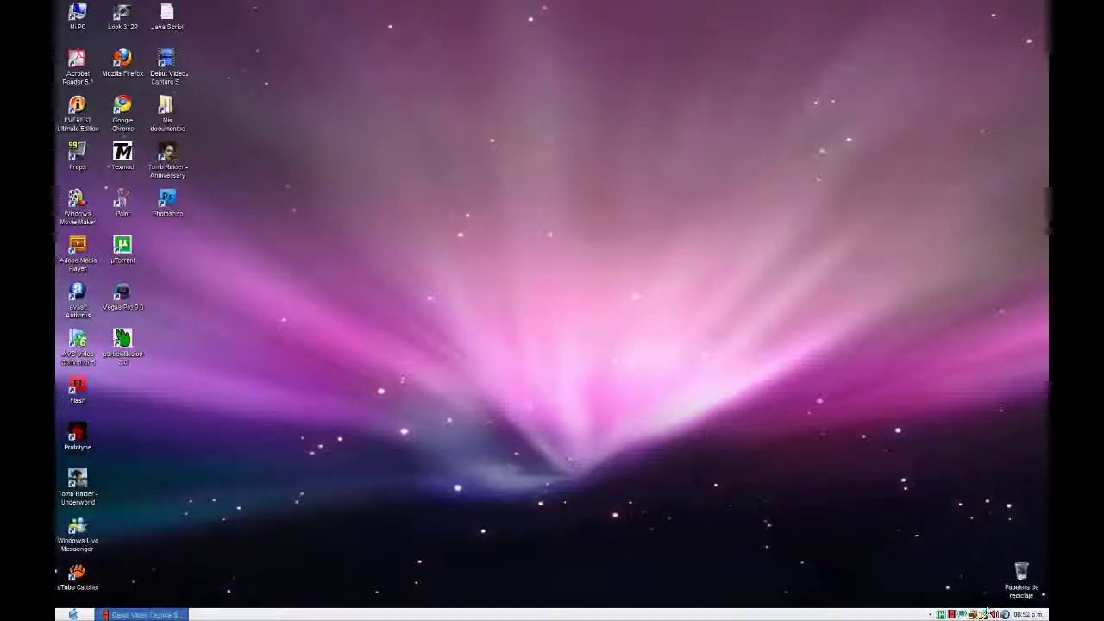
Switch to µTorrent and try to add the Fraps_2.9.4_Registered_-_enjoy torrent file from the Downloads folder
double_click(941, 614)
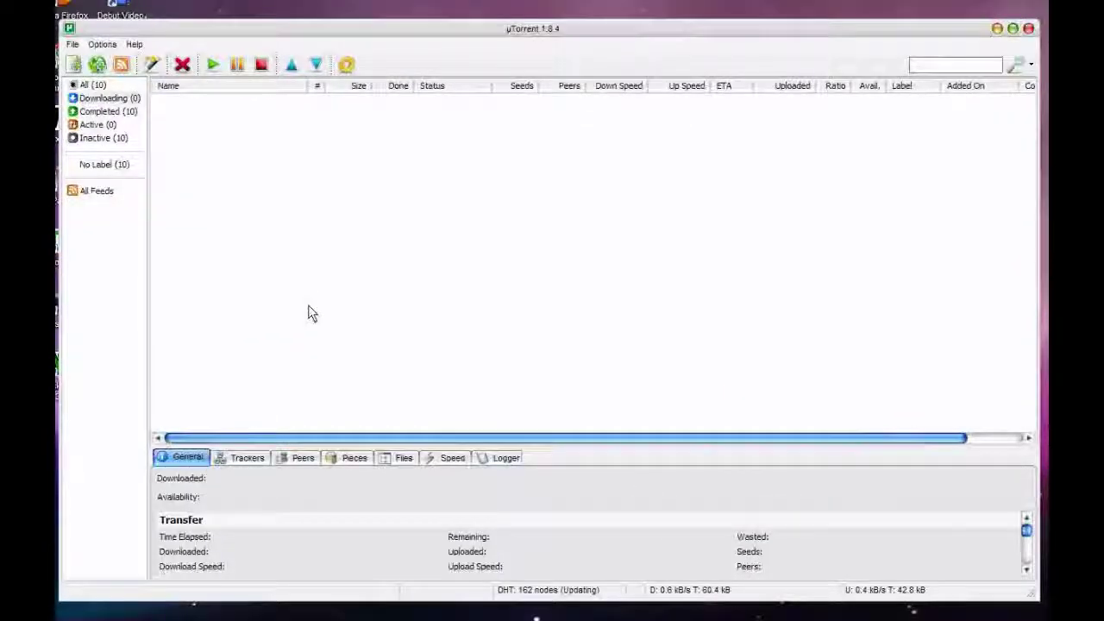
left_click(74, 65)
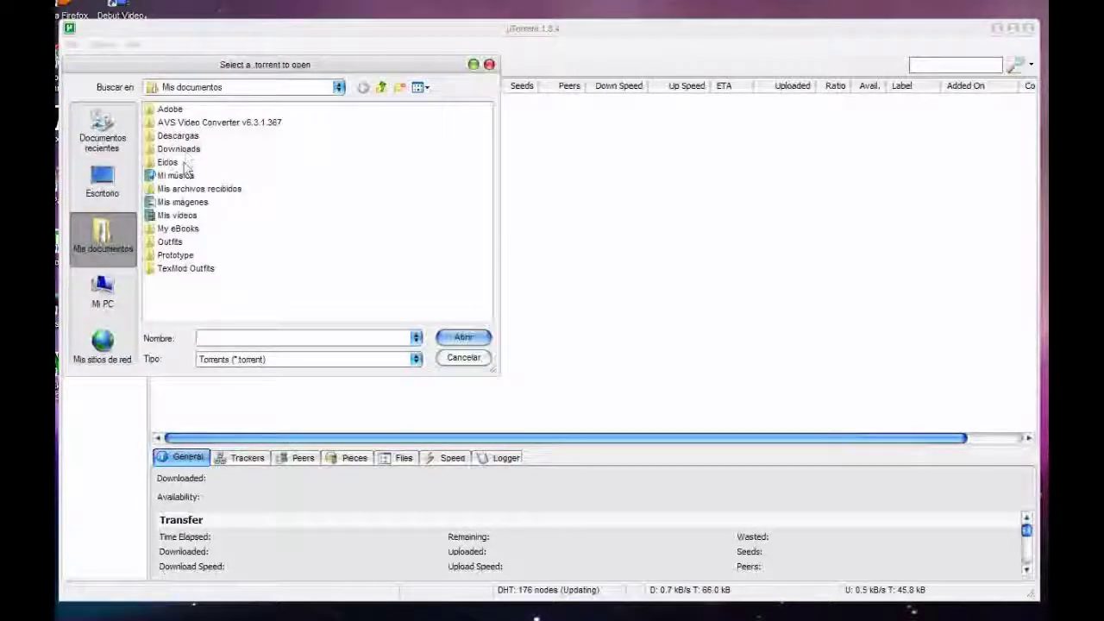
double_click(178, 149)
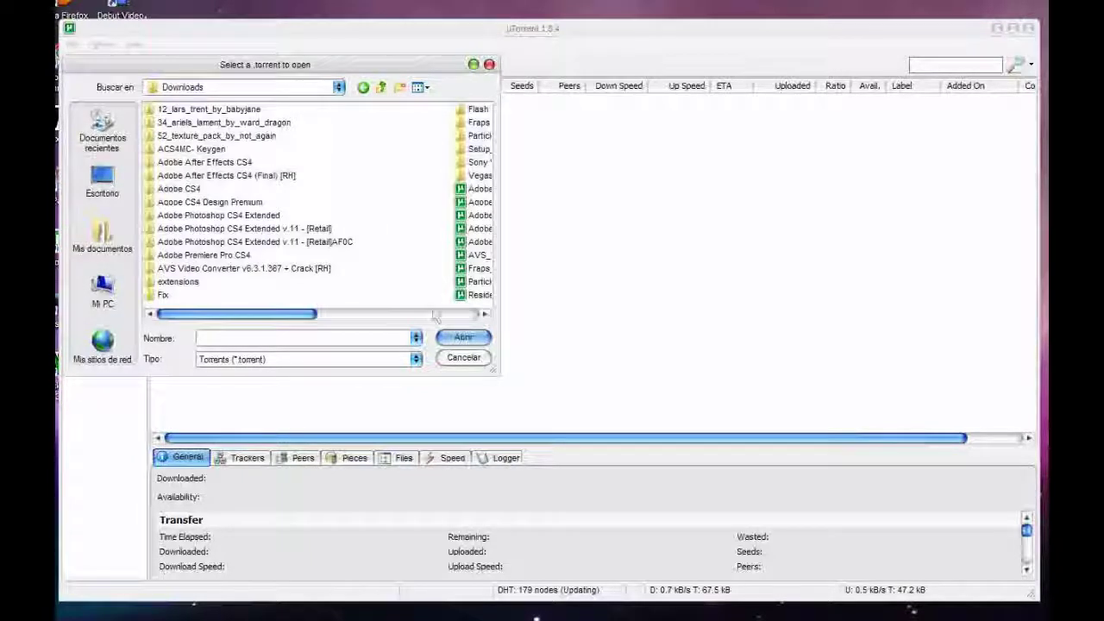
left_click_drag(288, 320, 448, 317)
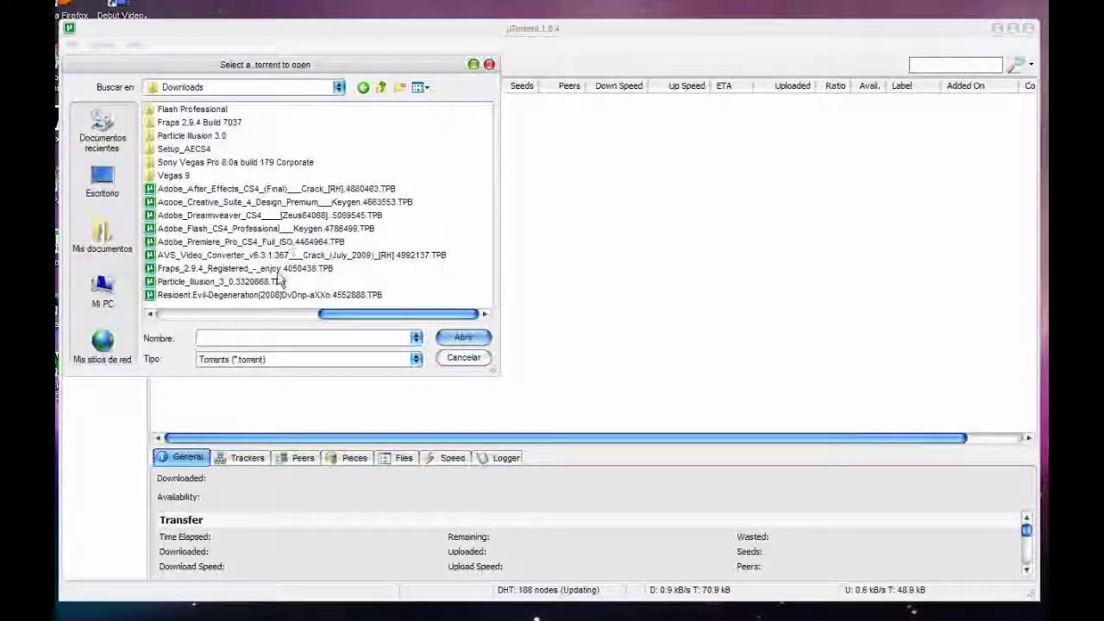
left_click(226, 268)
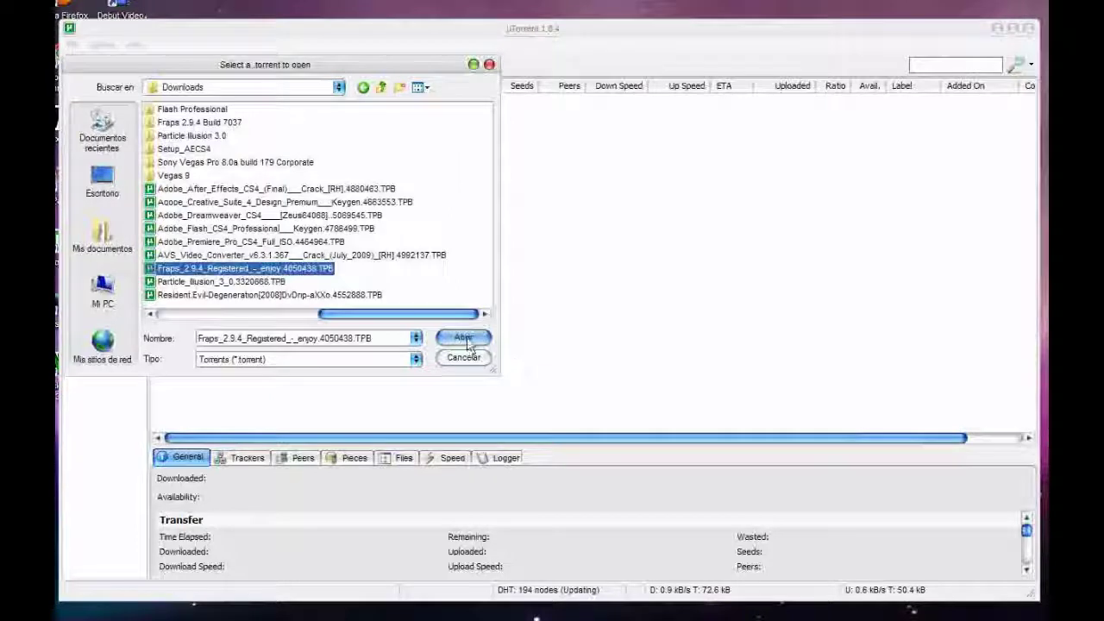
left_click(465, 338)
left_click(515, 337)
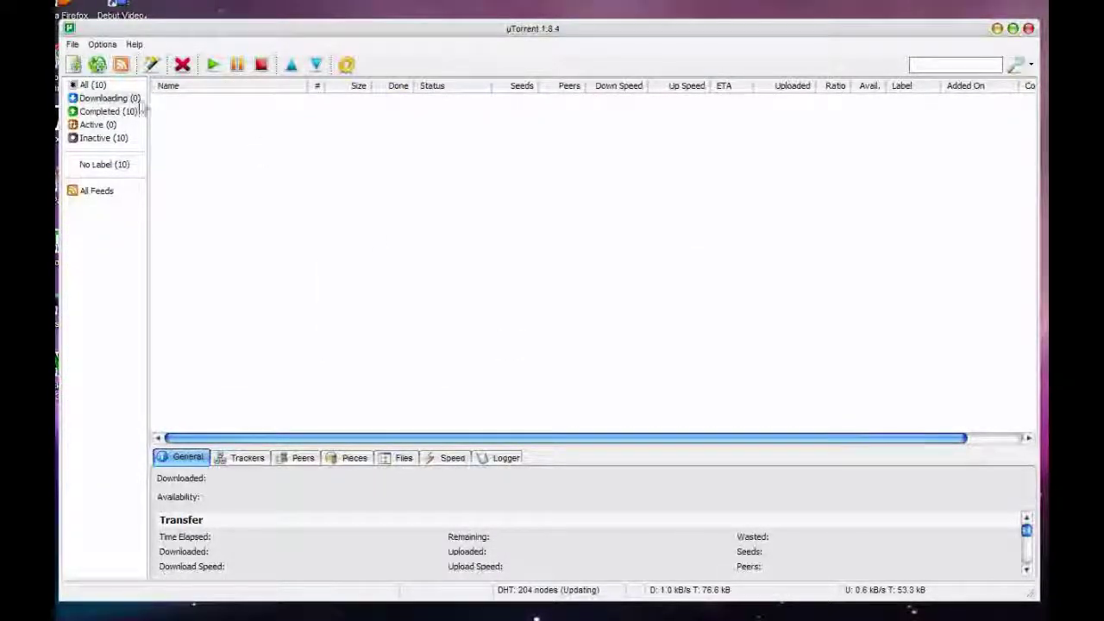
Browse the torrent files available to open in the Downloads folder, cancel the selection, and close the µTorrent window
left_click(73, 64)
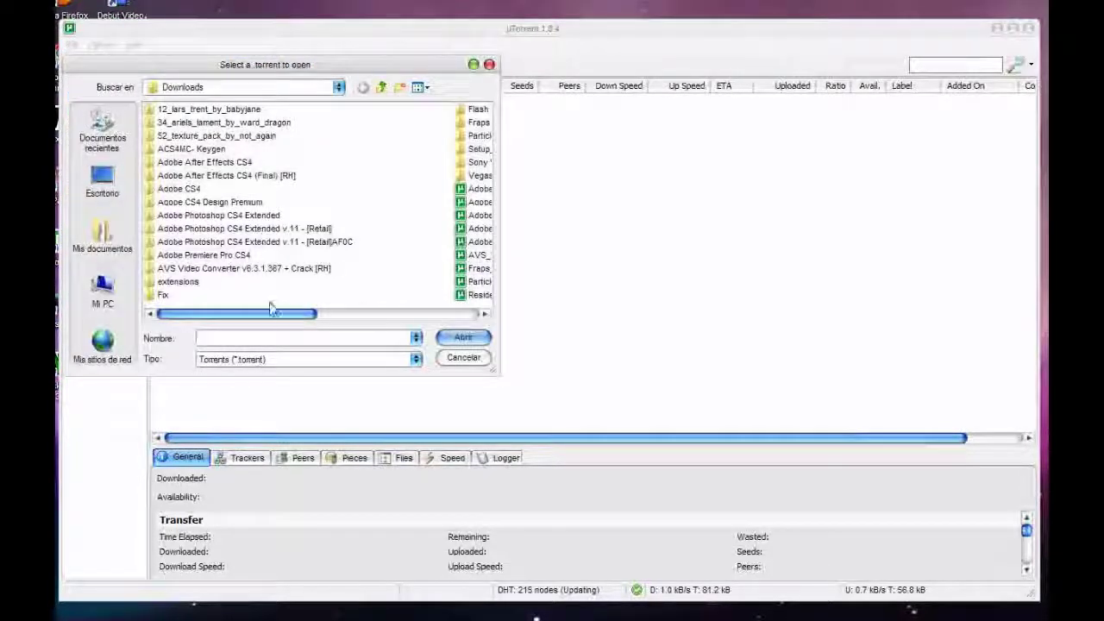
left_click_drag(278, 314, 394, 316)
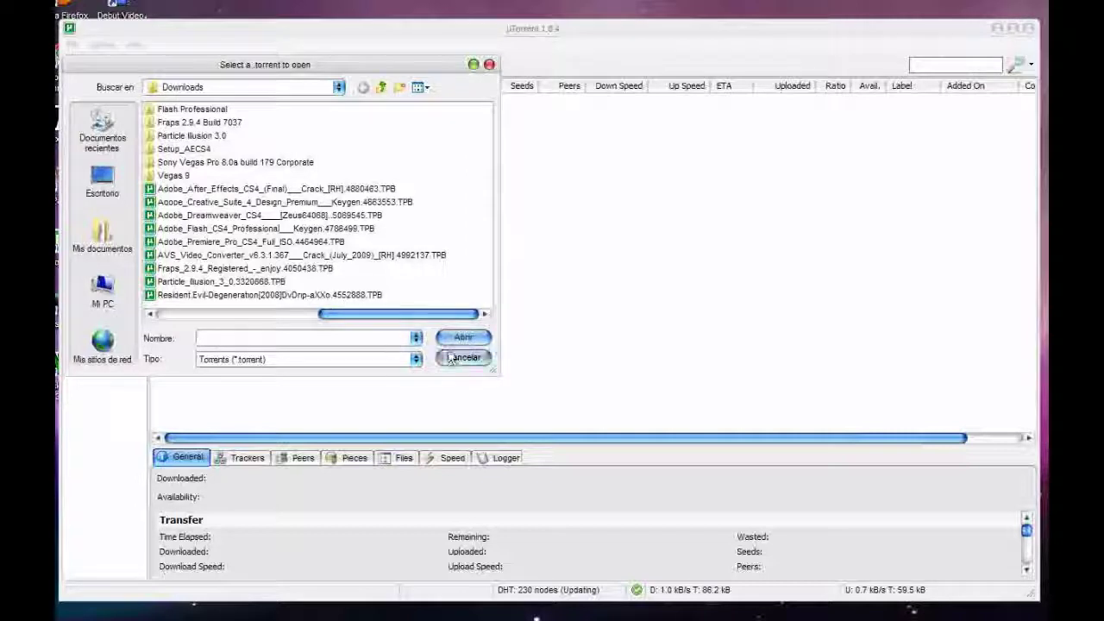
left_click(463, 357)
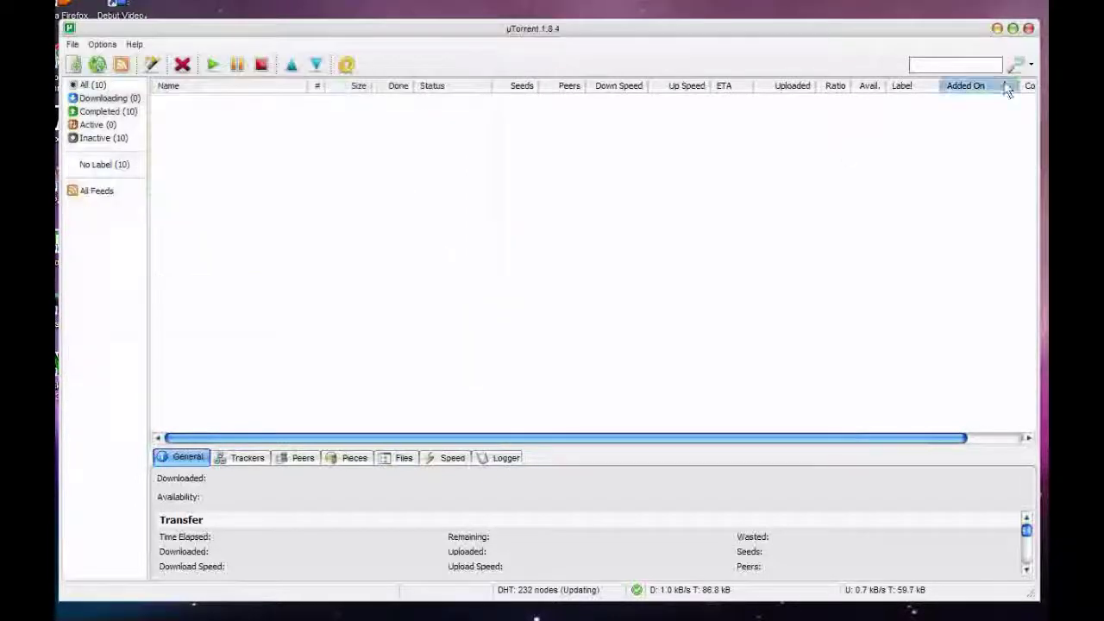
left_click(1028, 29)
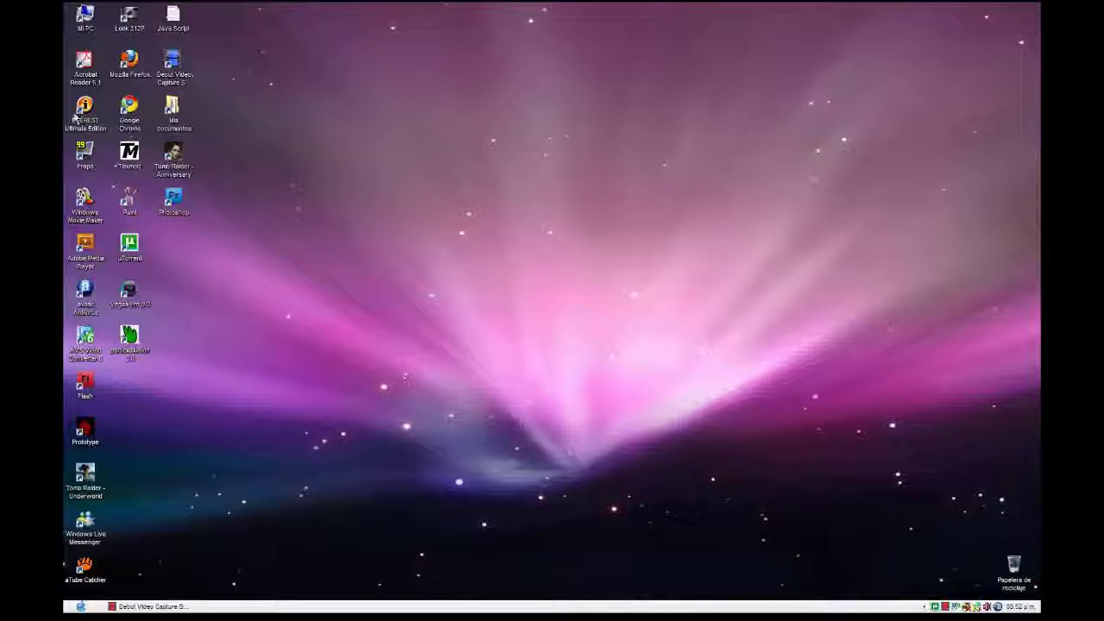
double_click(85, 15)
left_click(246, 105)
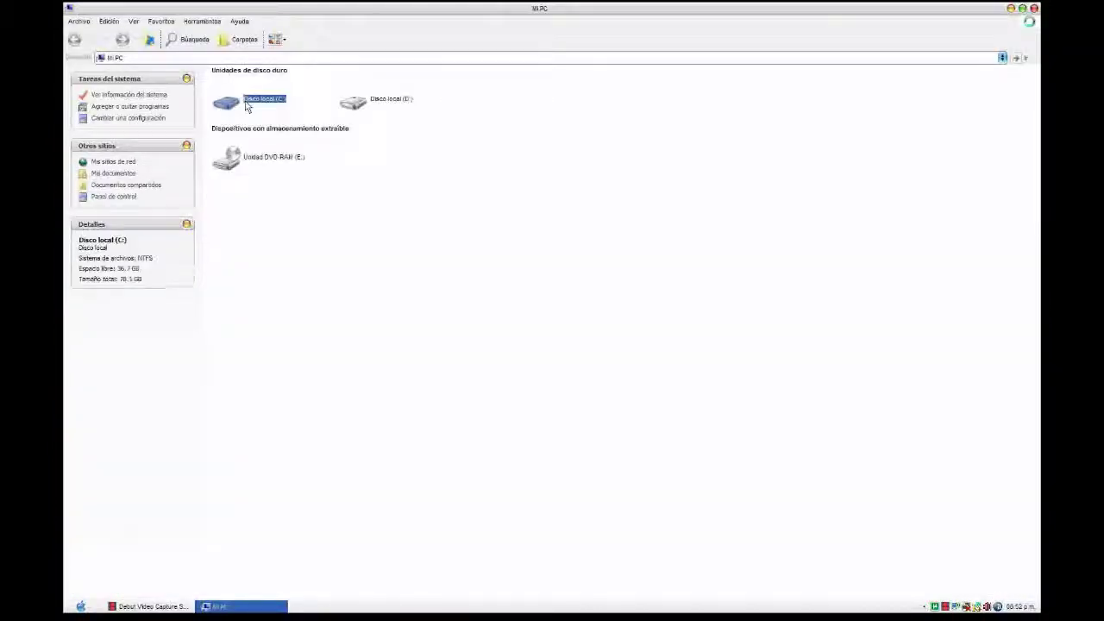
double_click(247, 103)
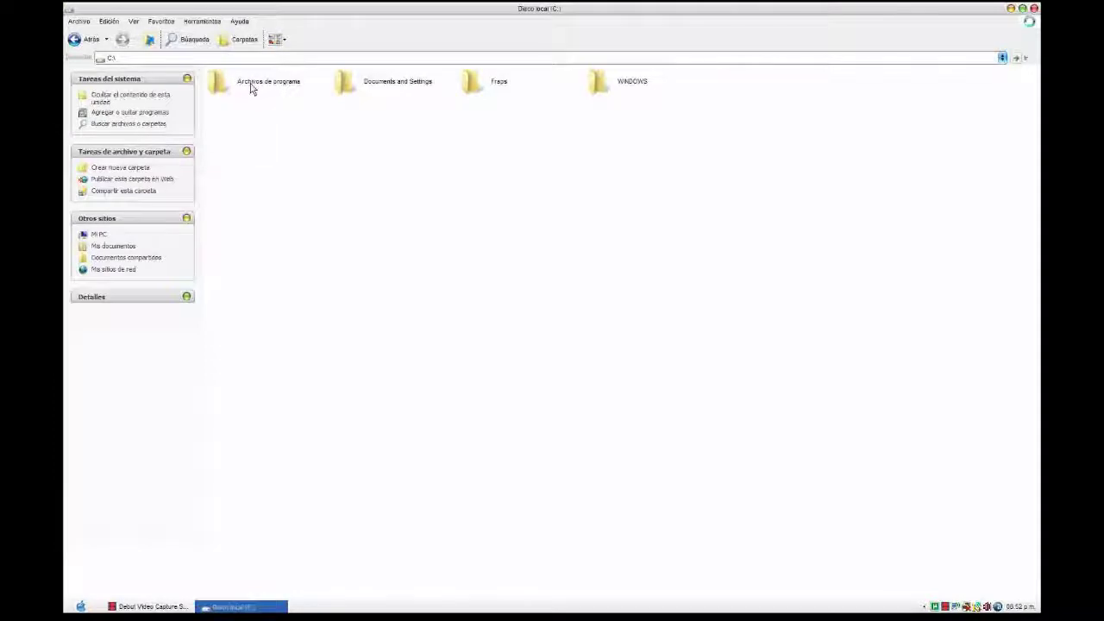
double_click(250, 86)
key("alt+F4")
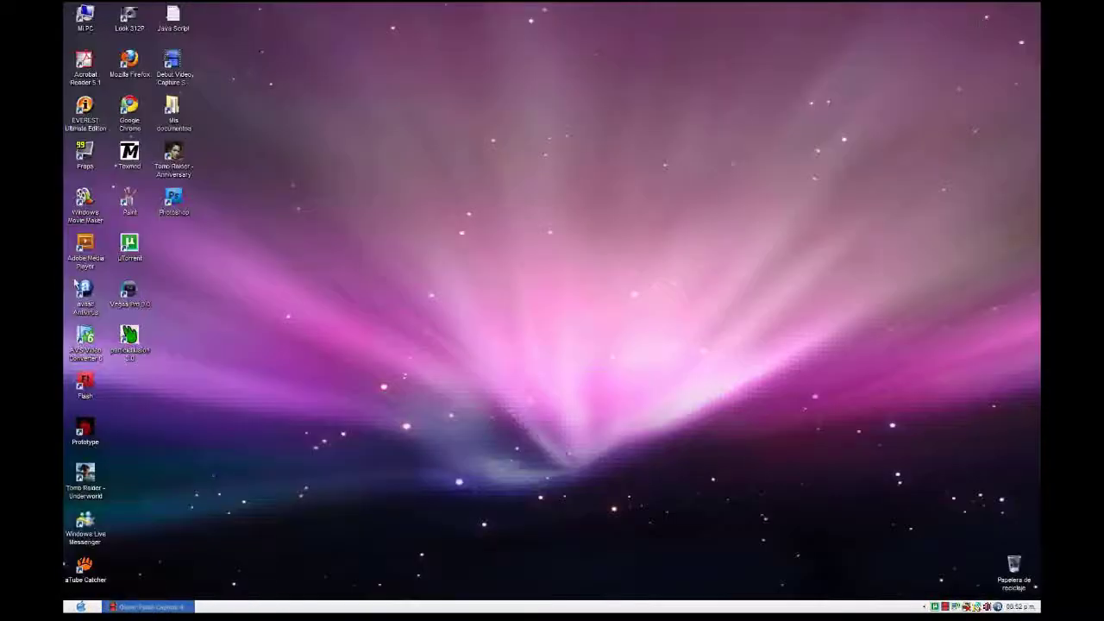
Look through the Downloads folder in Mis documentos for the Fraps torrent file and close the folder window
double_click(172, 117)
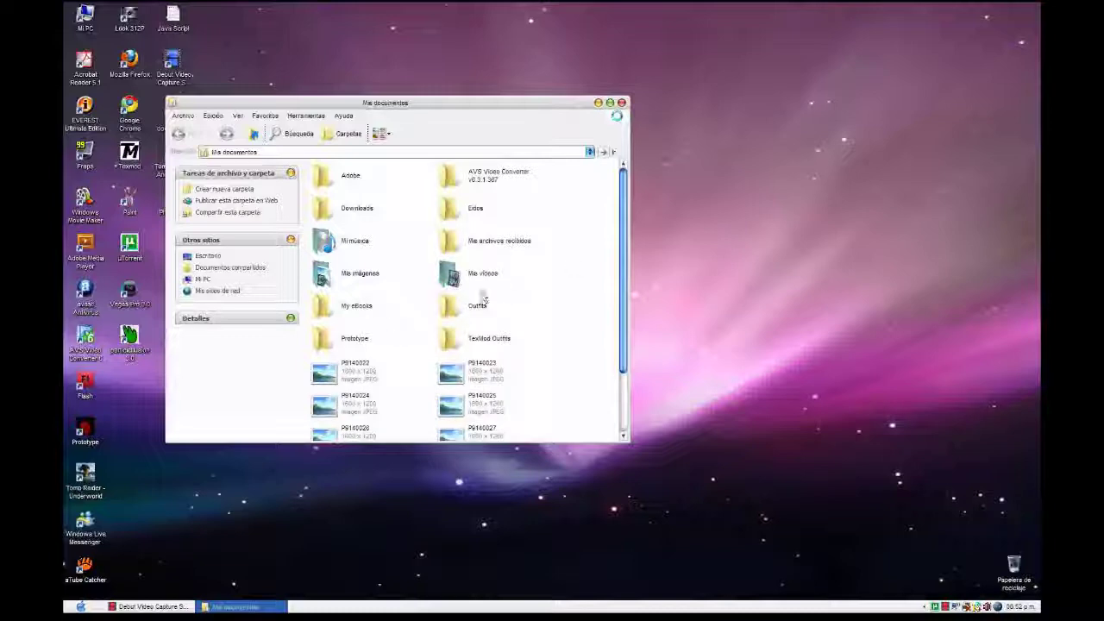
double_click(345, 208)
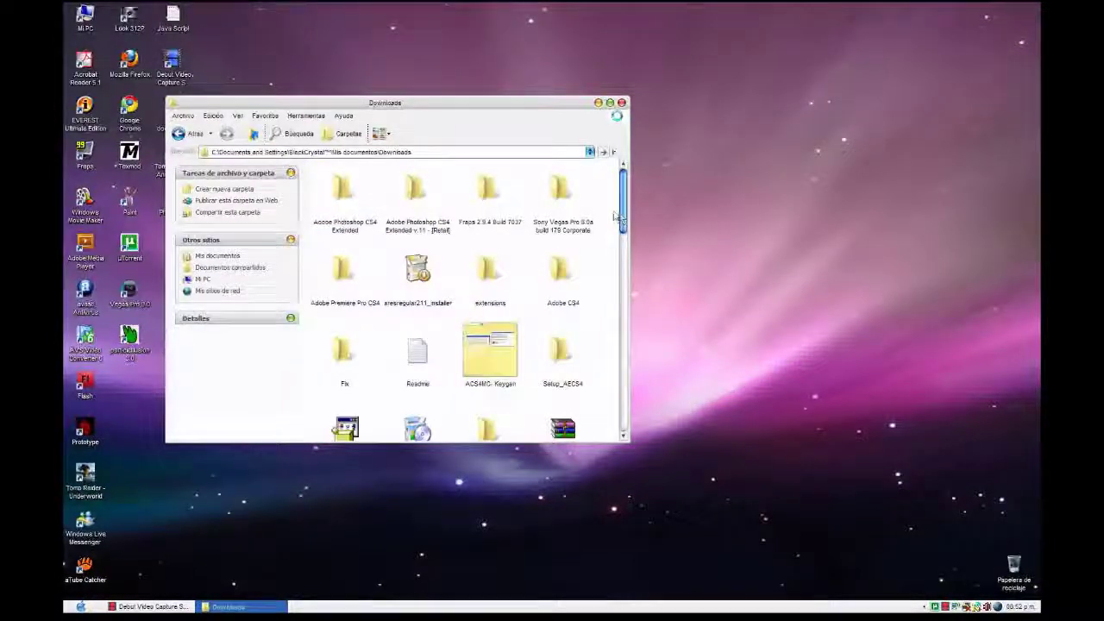
scroll(586, 225, "down", 5)
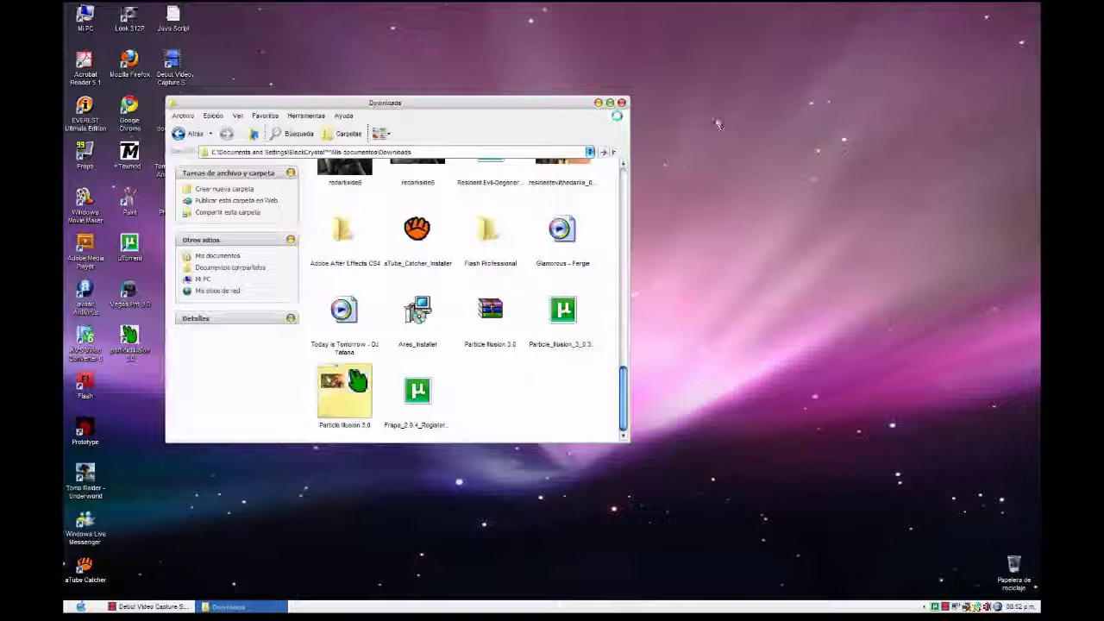
left_click(621, 104)
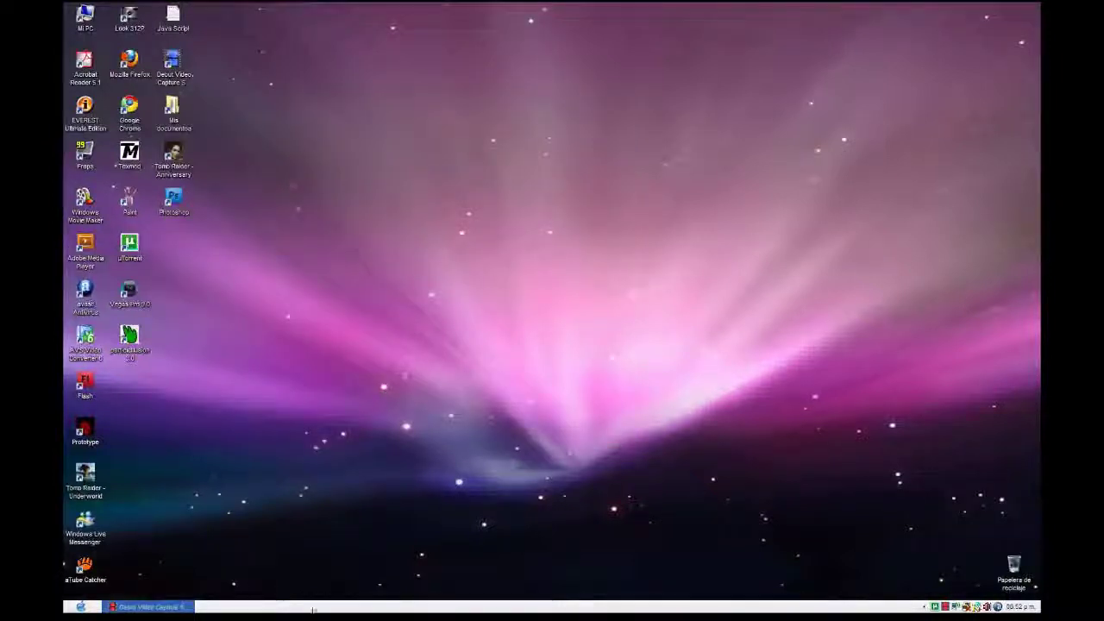